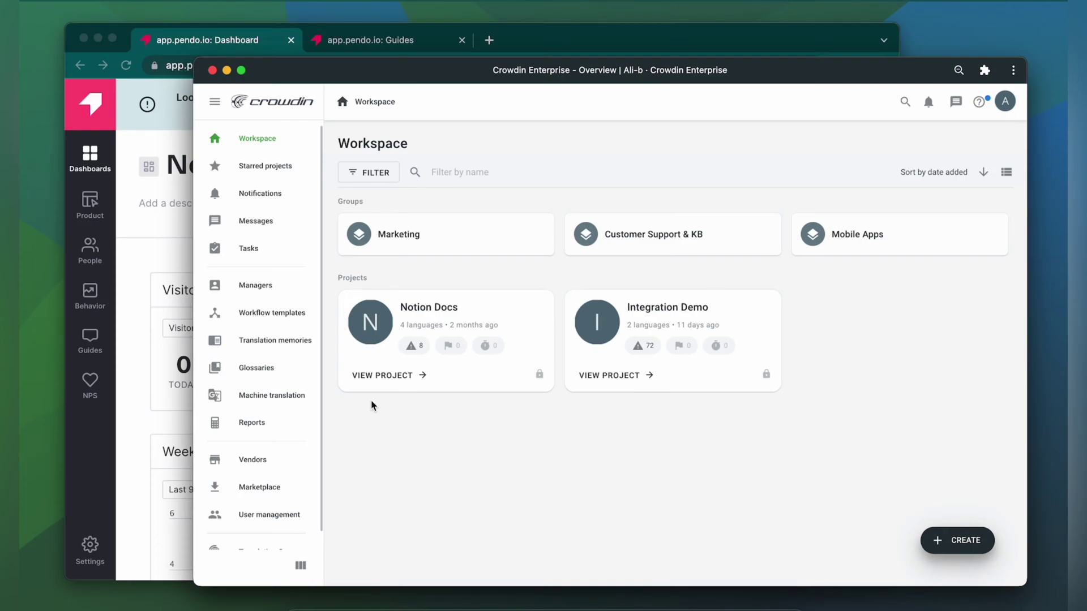
Search the Marketplace for 'pendo' and install the Pendo application.
click(260, 493)
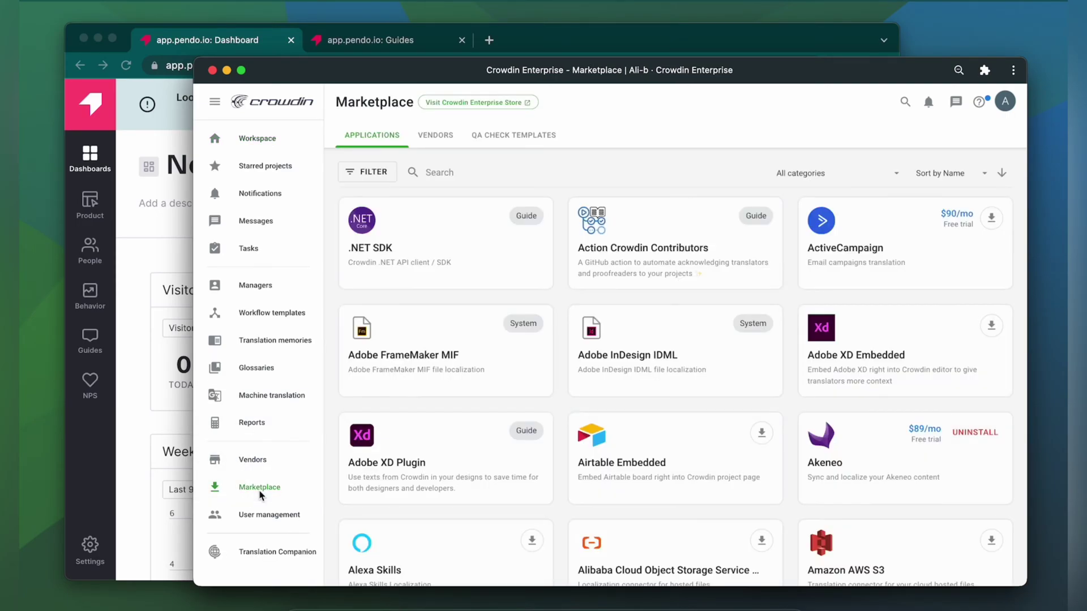
click(428, 173)
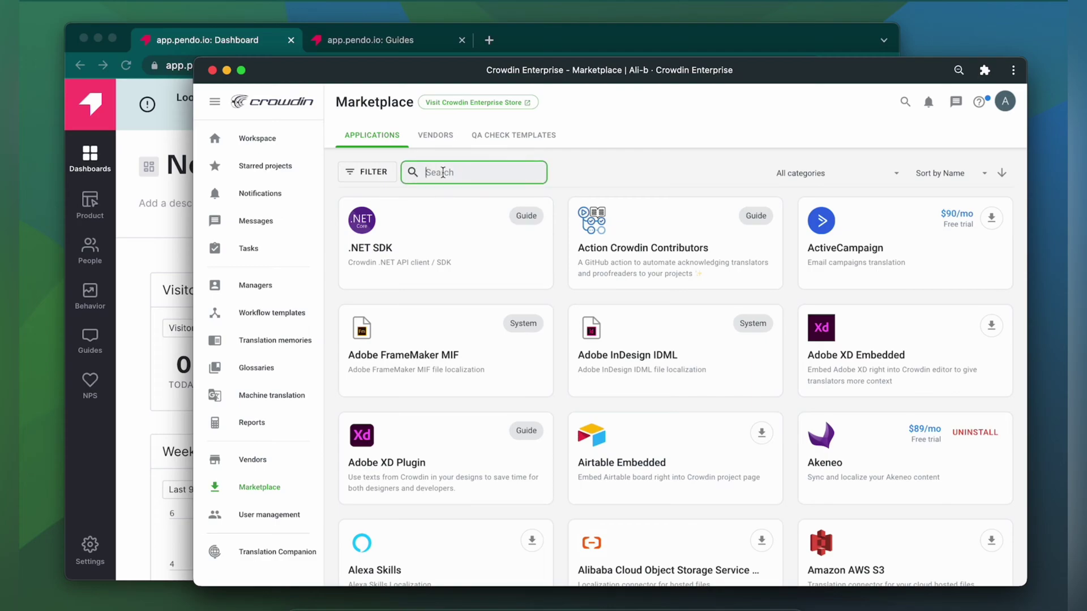
text(pendo)
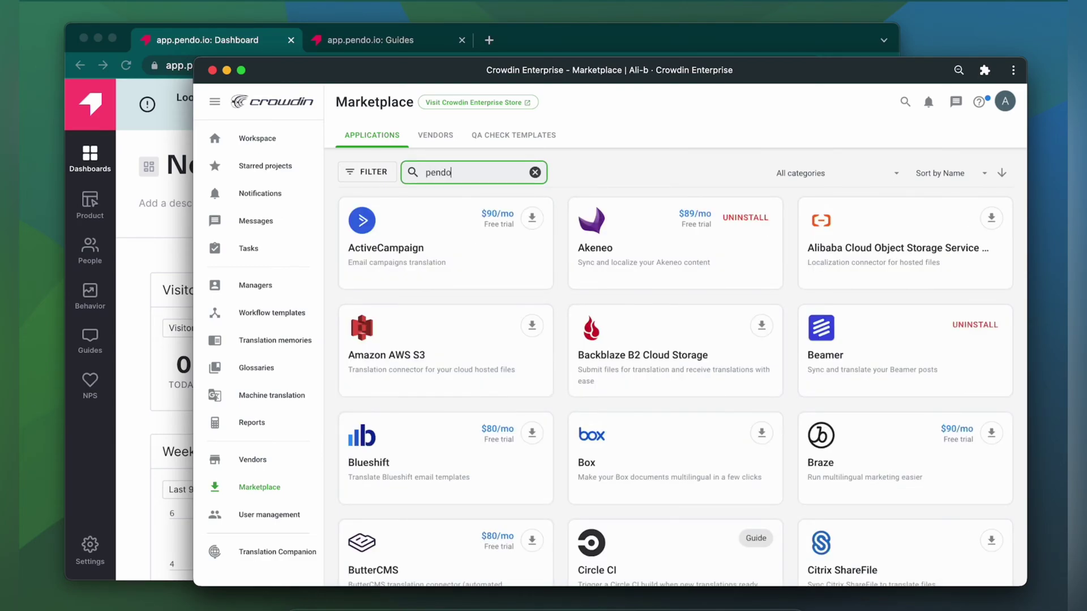
click(761, 218)
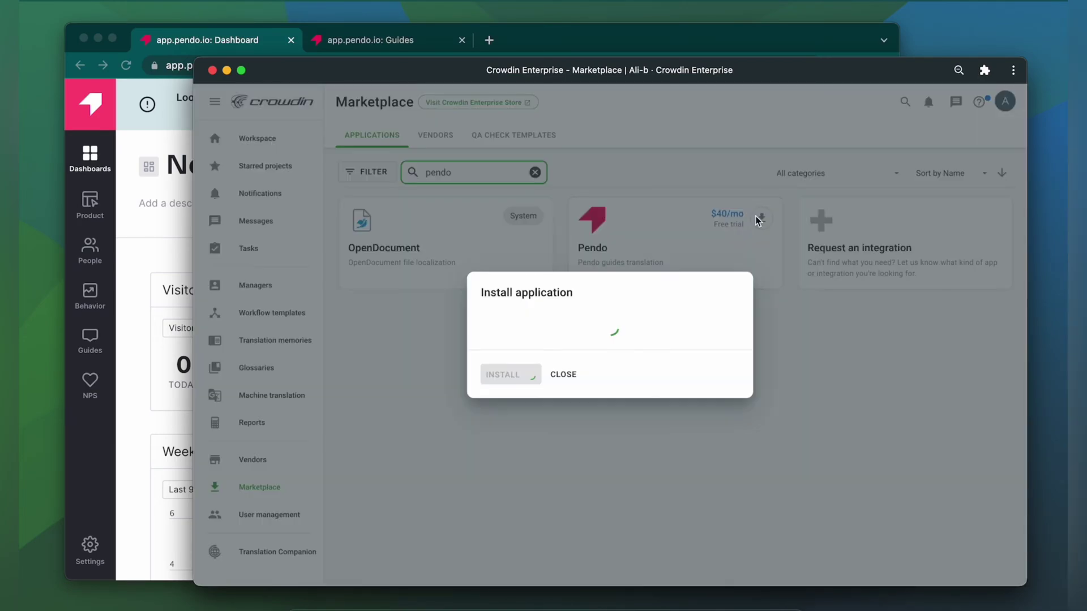
click(508, 488)
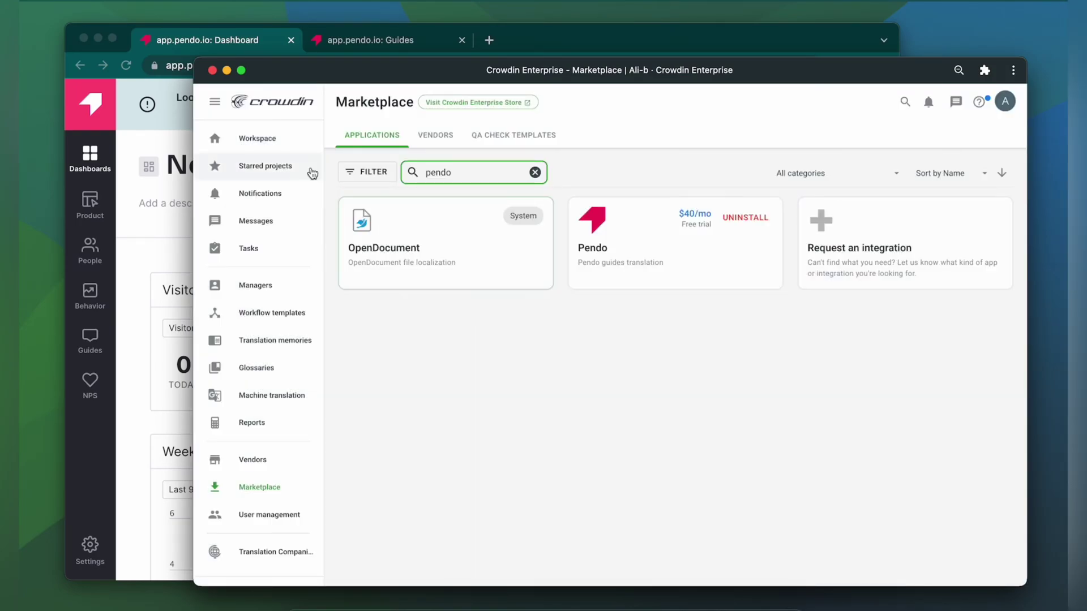
Open the Integration Demo project's Integrations page from the Workspace.
click(271, 139)
click(677, 310)
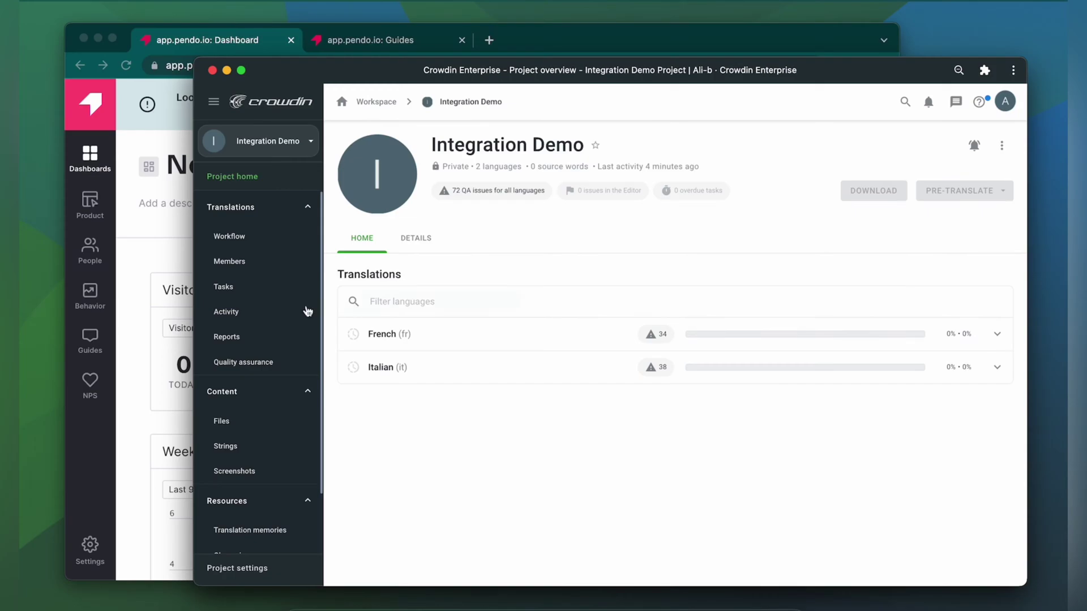
scroll(242, 347, down, 2)
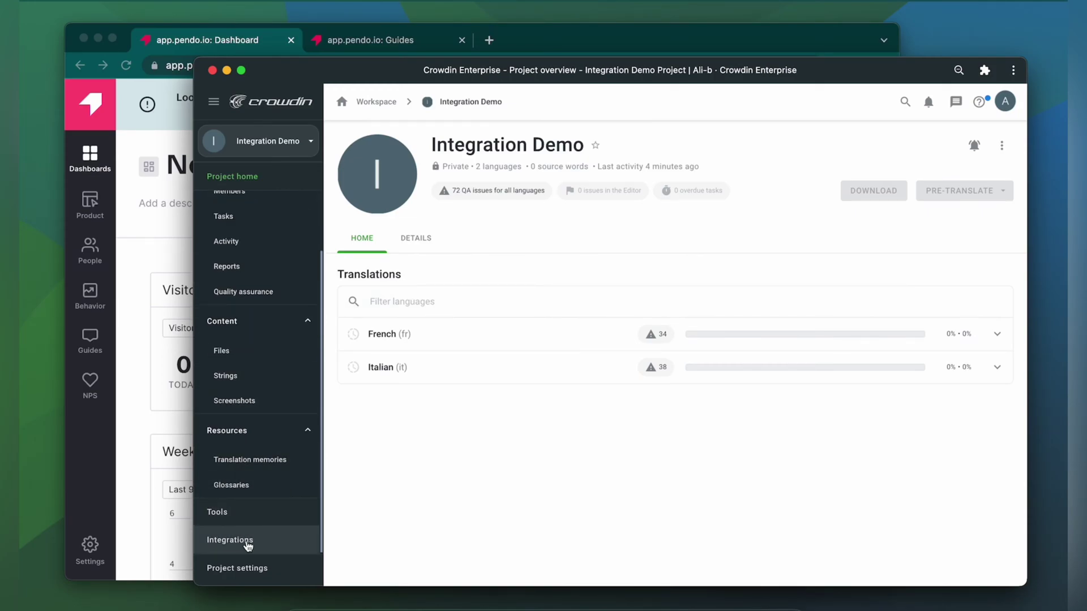
click(247, 544)
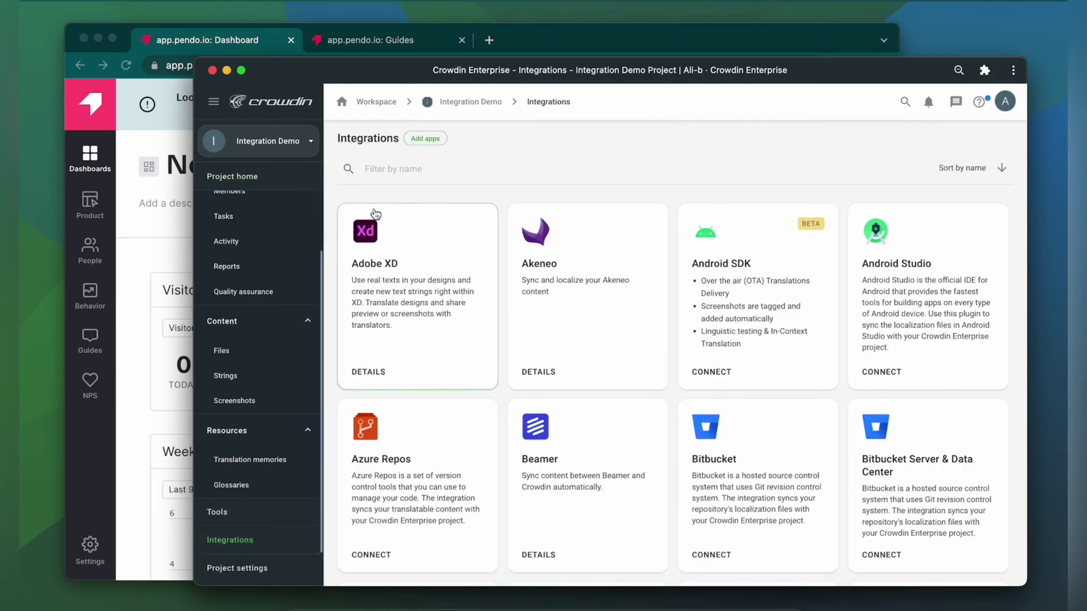
Filter integrations by 'pendo' and open the Pendo connection form, data center app.pendo.io.
click(402, 169)
text(pe)
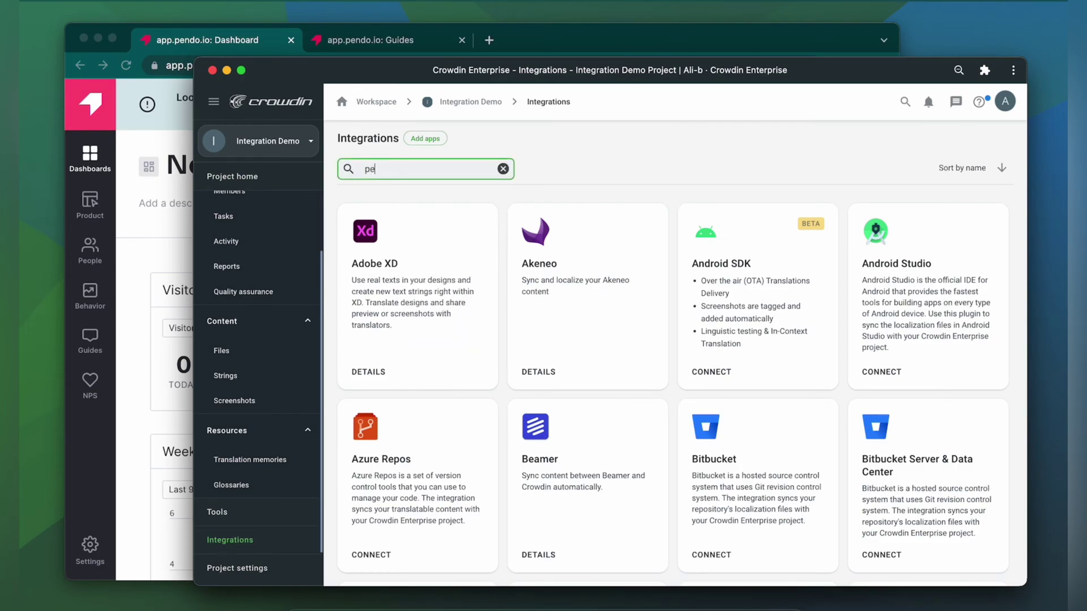
text(ndo)
click(444, 229)
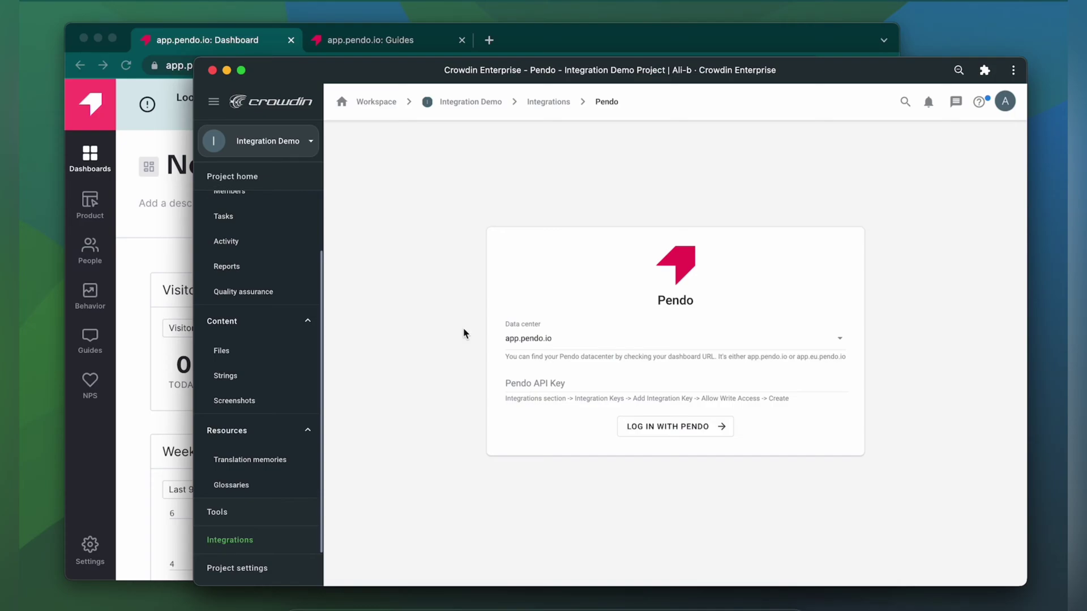
click(263, 41)
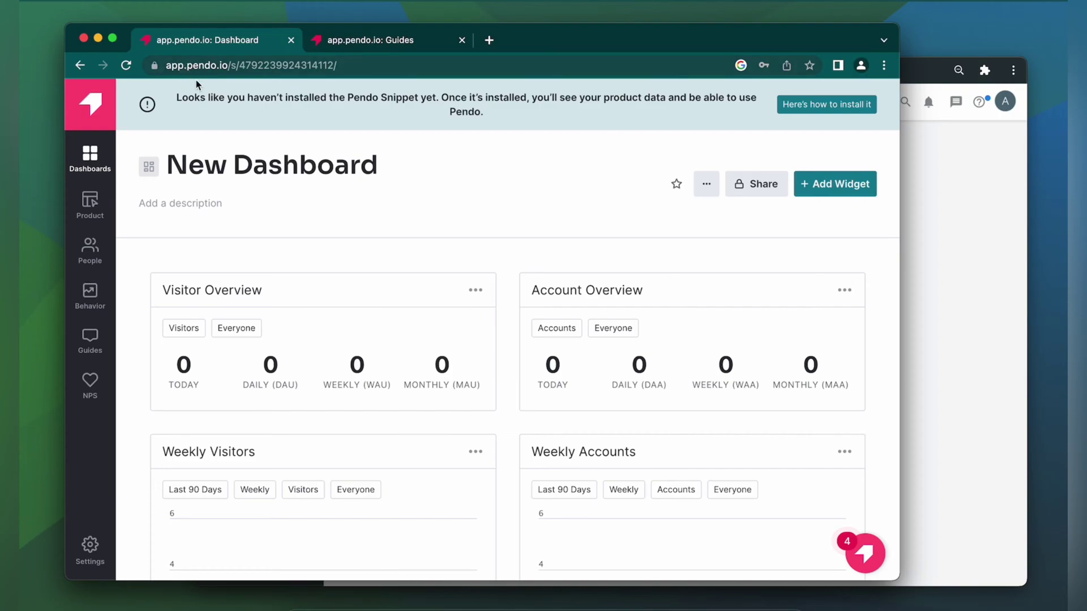
click(942, 289)
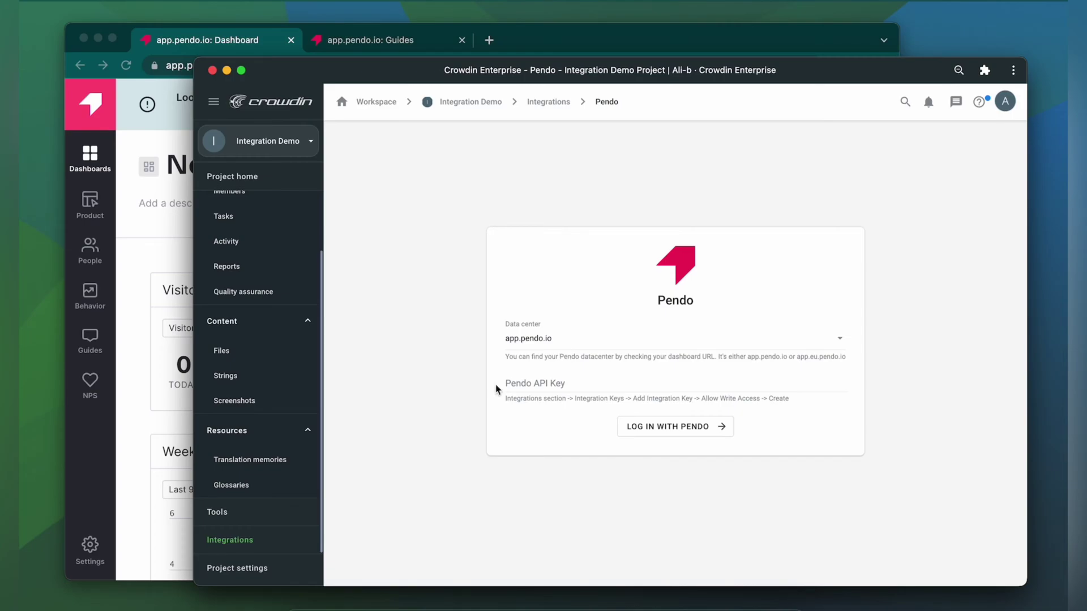
Go to the Integration Keys list under Pendo's Settings > Integrations.
click(86, 551)
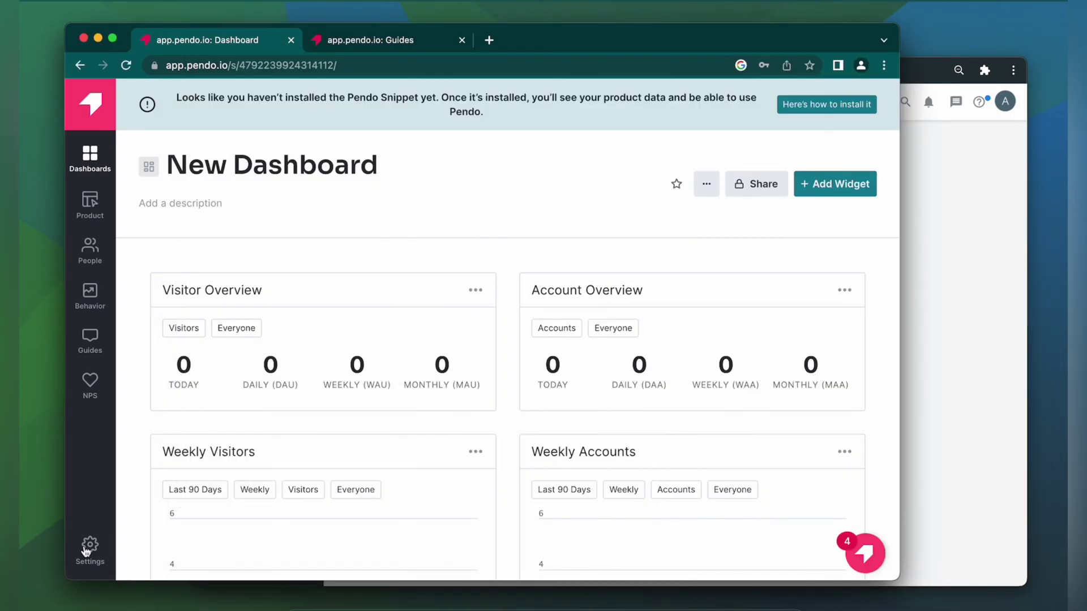
click(86, 550)
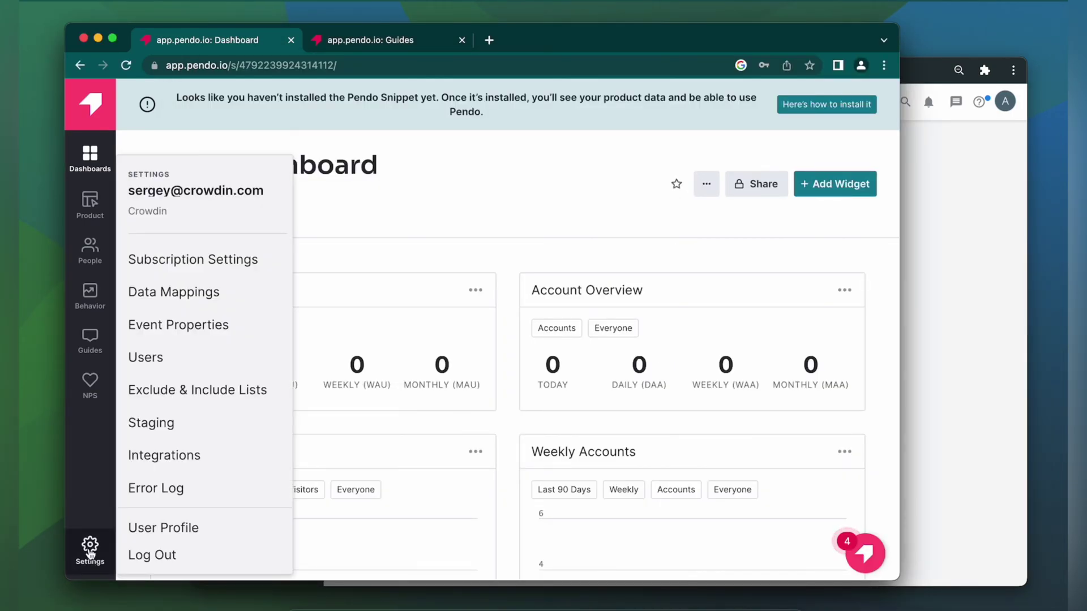
click(141, 460)
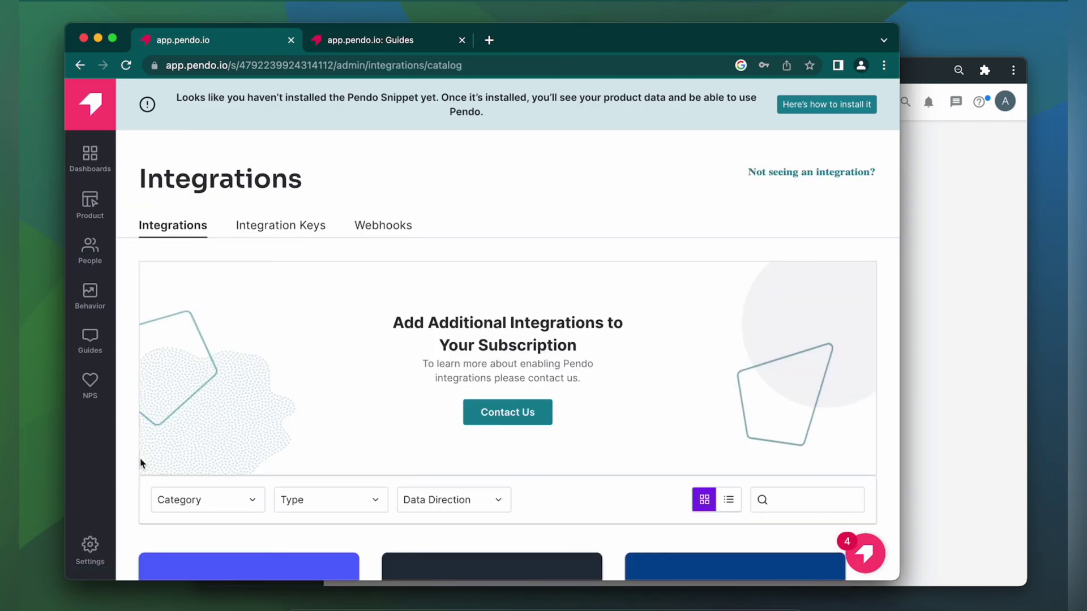
click(284, 225)
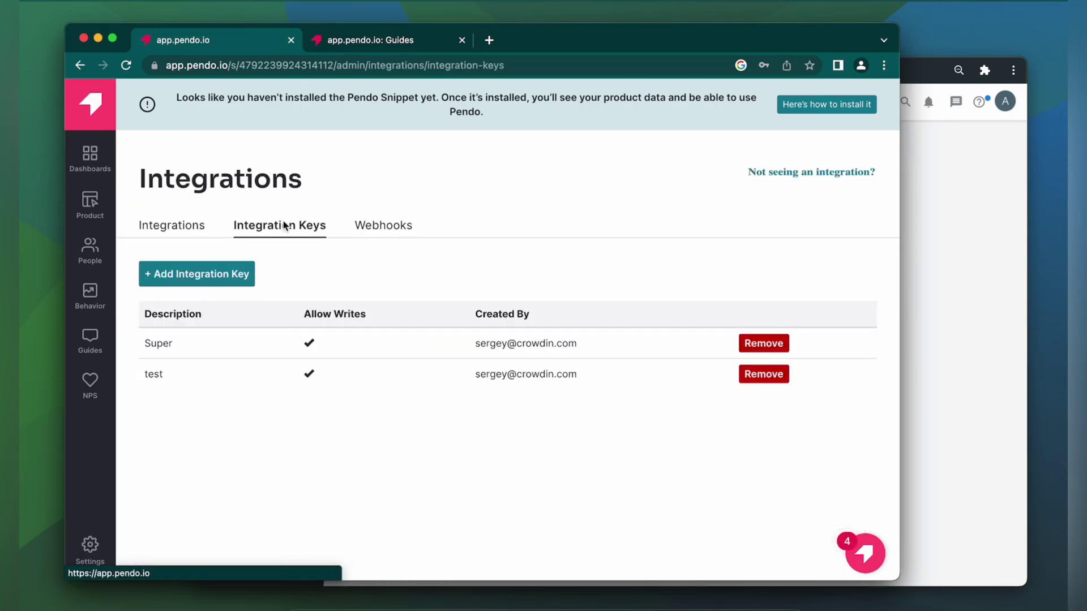
Create a write-access integration key described 'teast1' and select the generated key for copying.
click(222, 268)
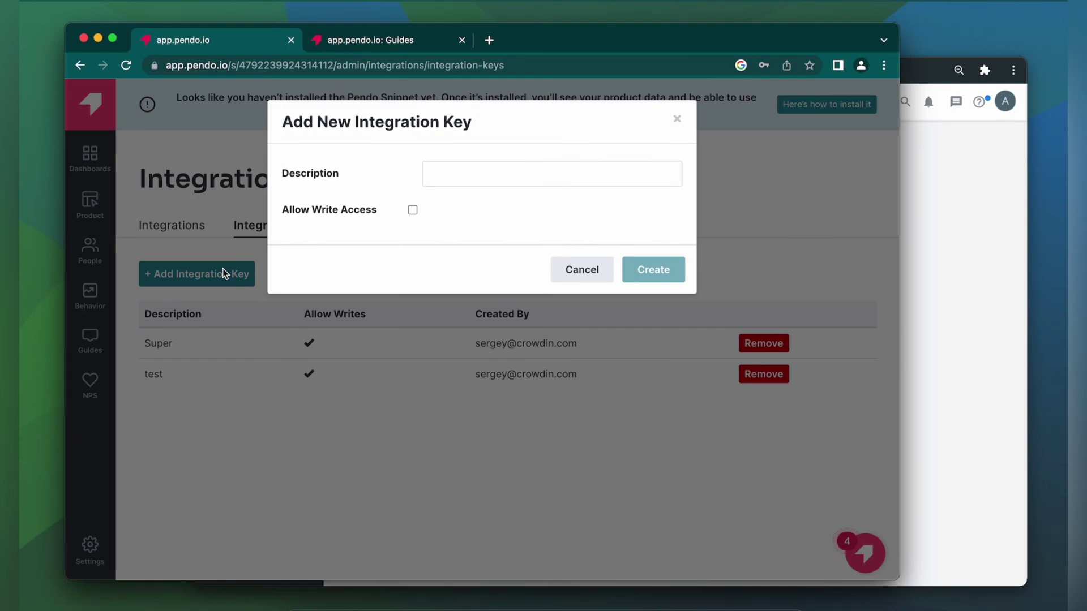
click(456, 171)
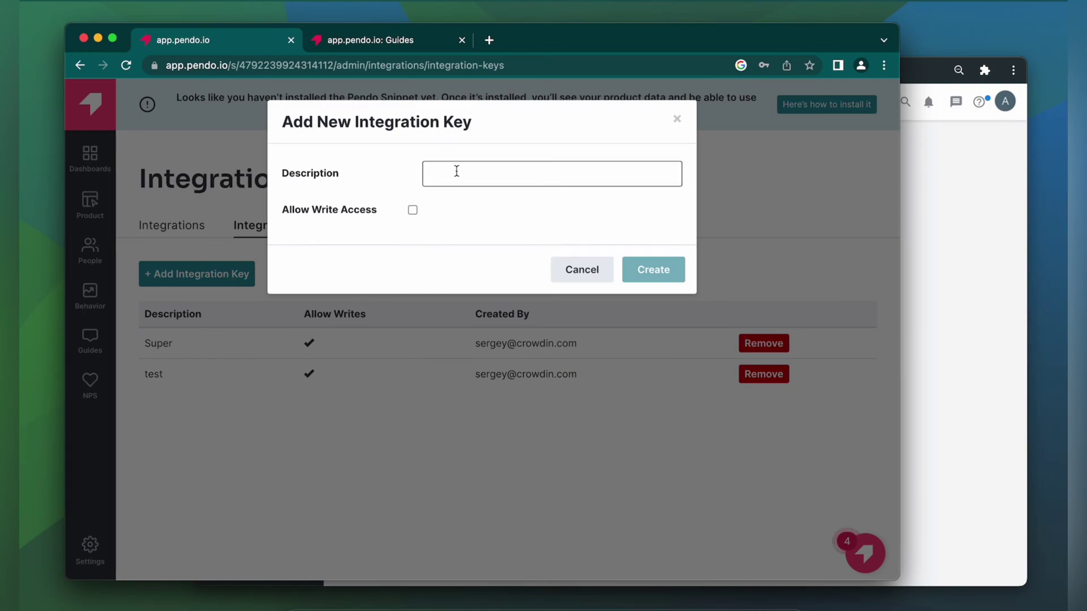
text(teast1)
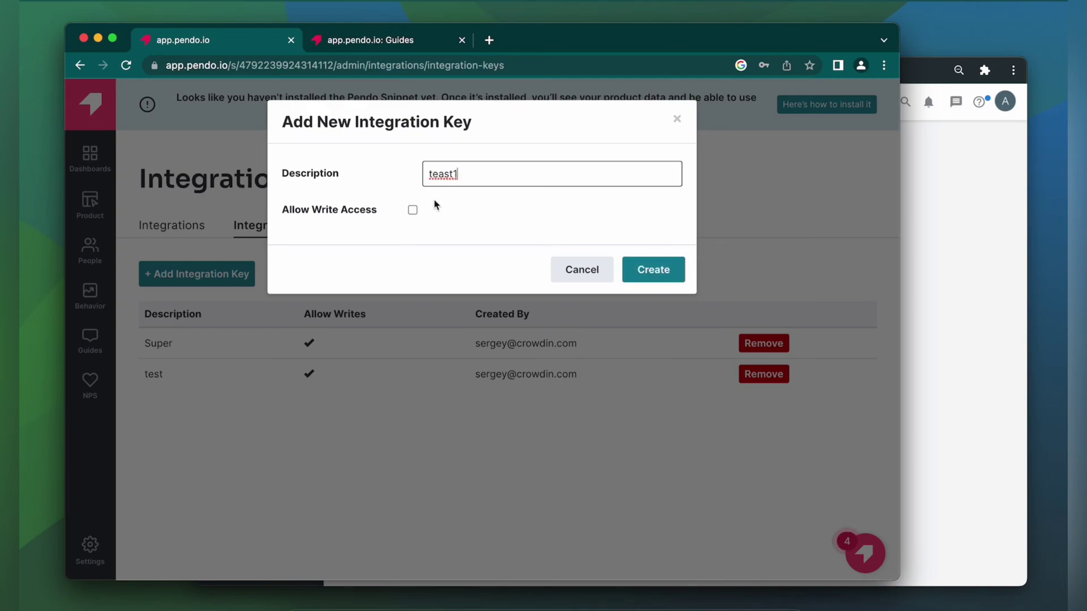
click(413, 211)
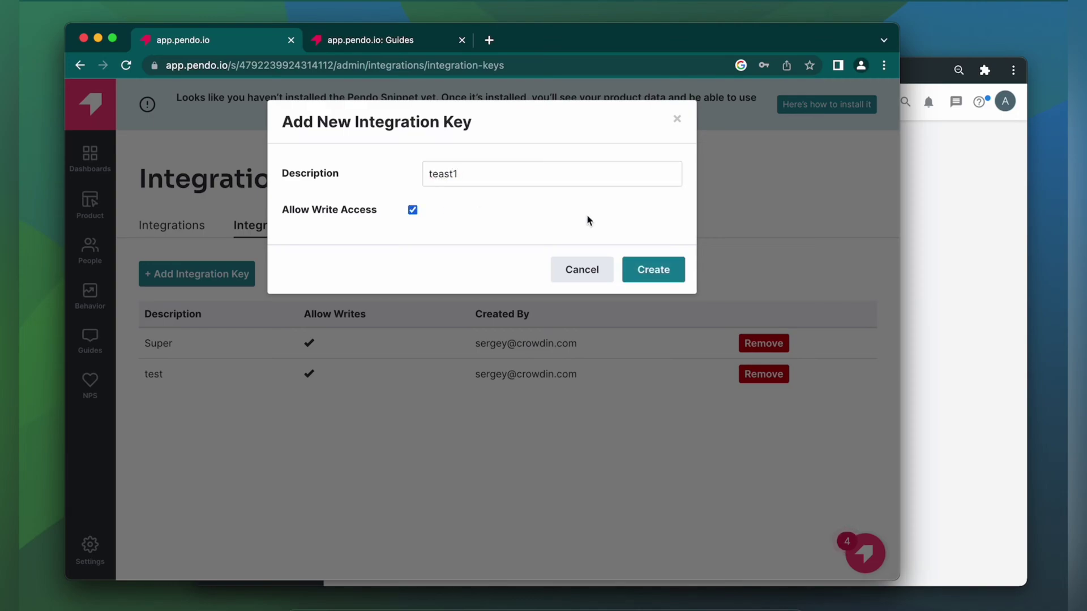
click(657, 270)
drag(588, 168, 376, 164)
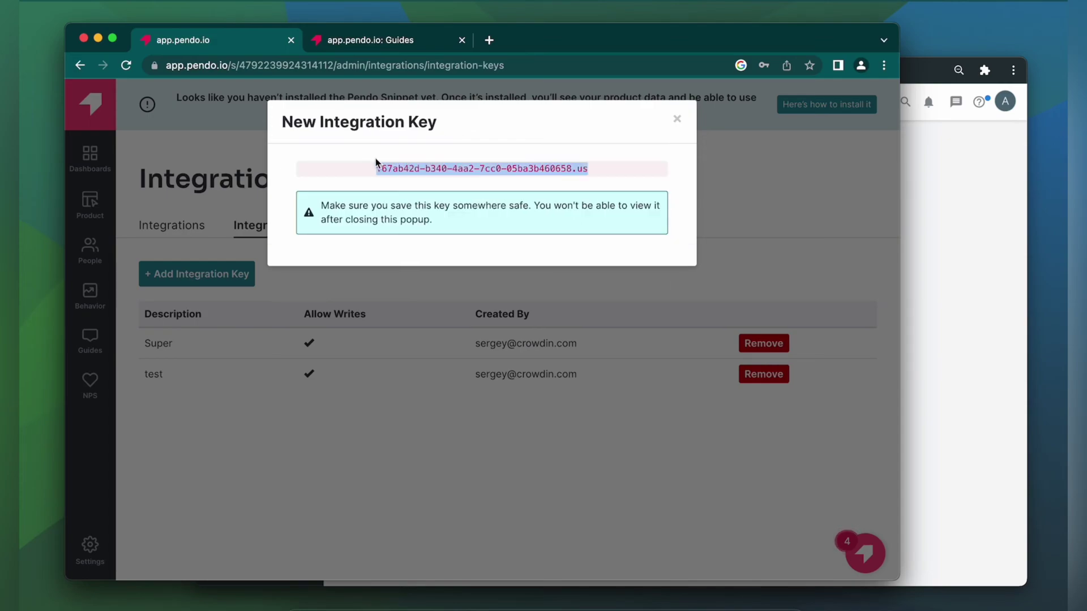
Paste the copied key into Crowdin's Pendo API Key field and log in with Pendo.
click(973, 262)
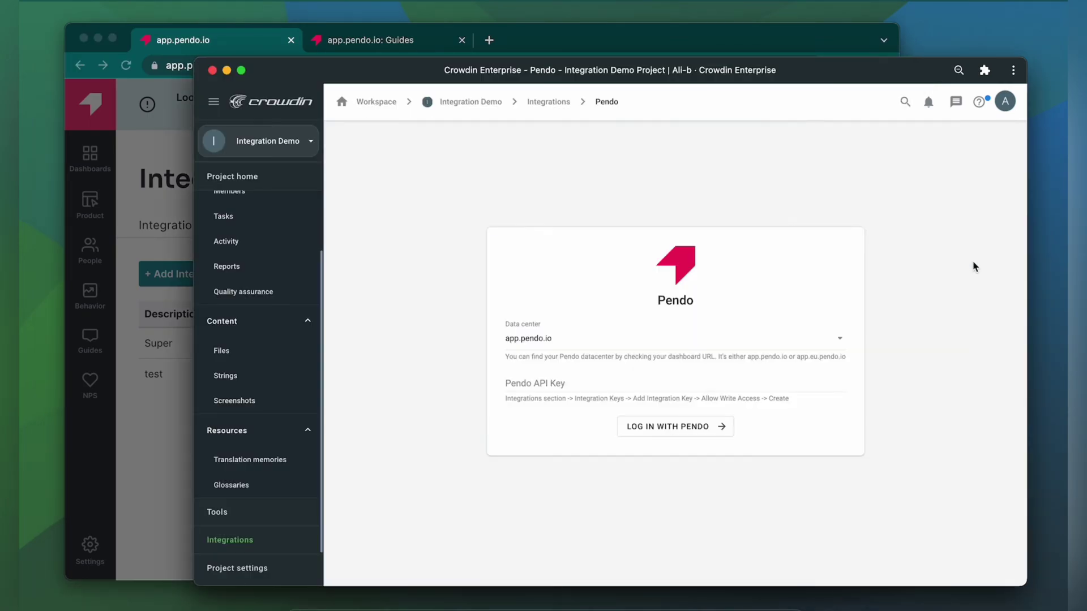
click(561, 379)
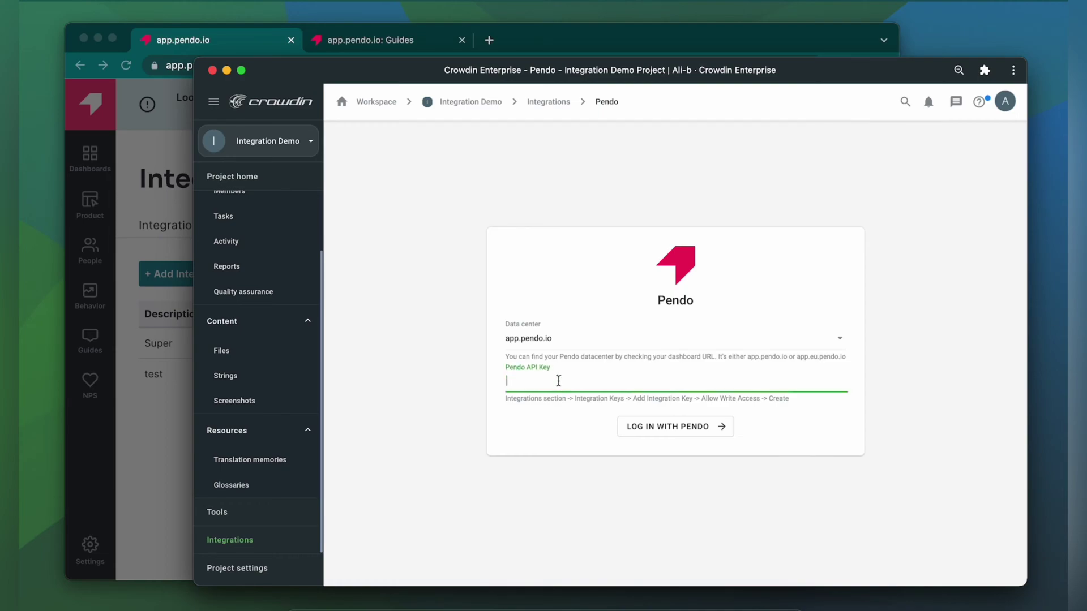
key(super+v)
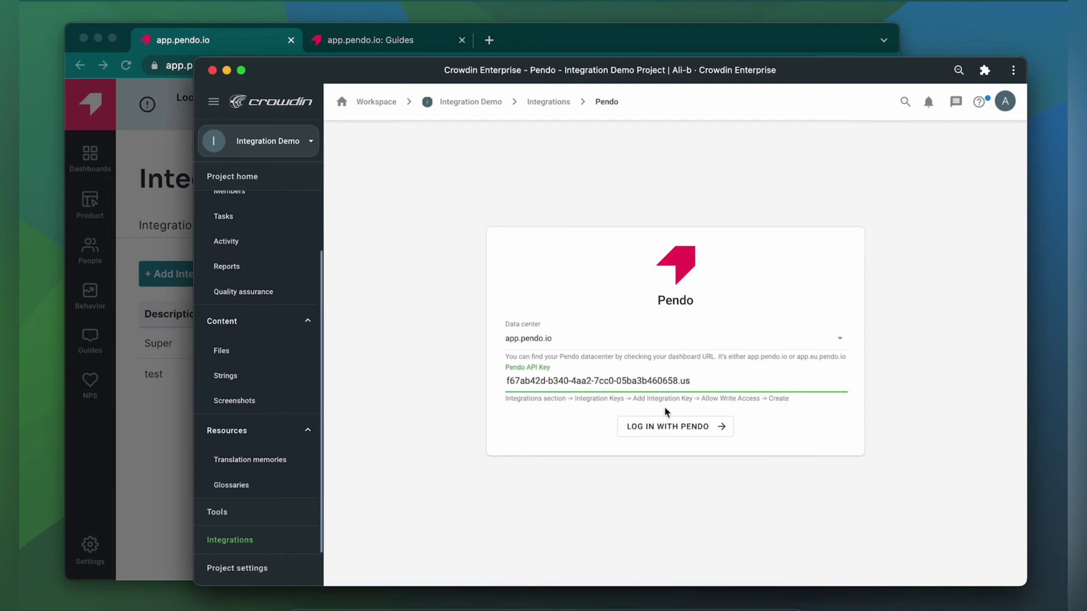
click(677, 431)
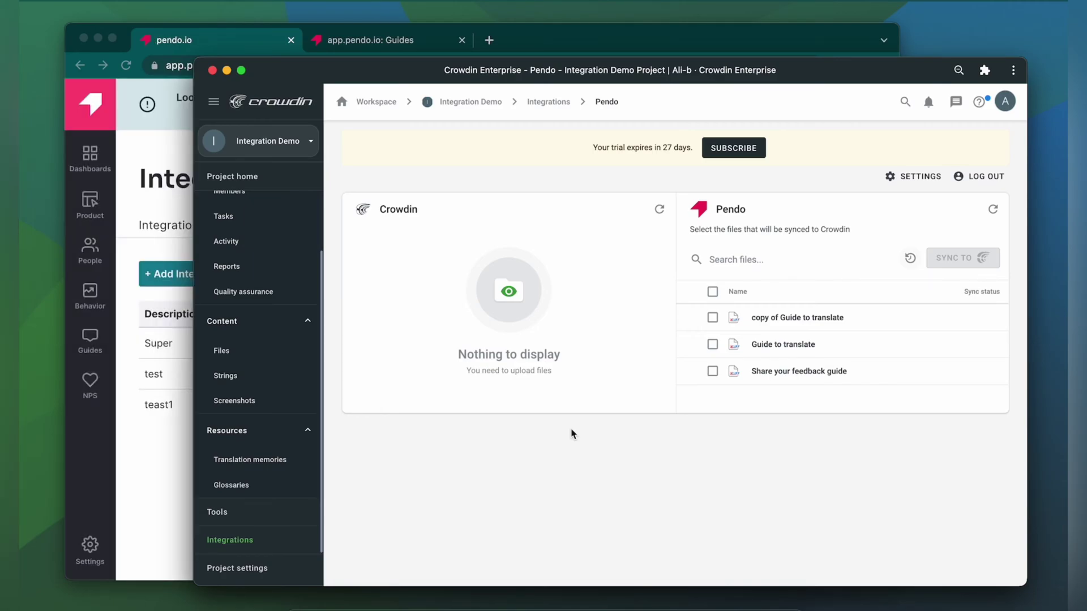
Check the Crowdin app's Localization Settings: enabled, supporting English (US), German, Italian and Ukrainian.
click(127, 476)
click(90, 543)
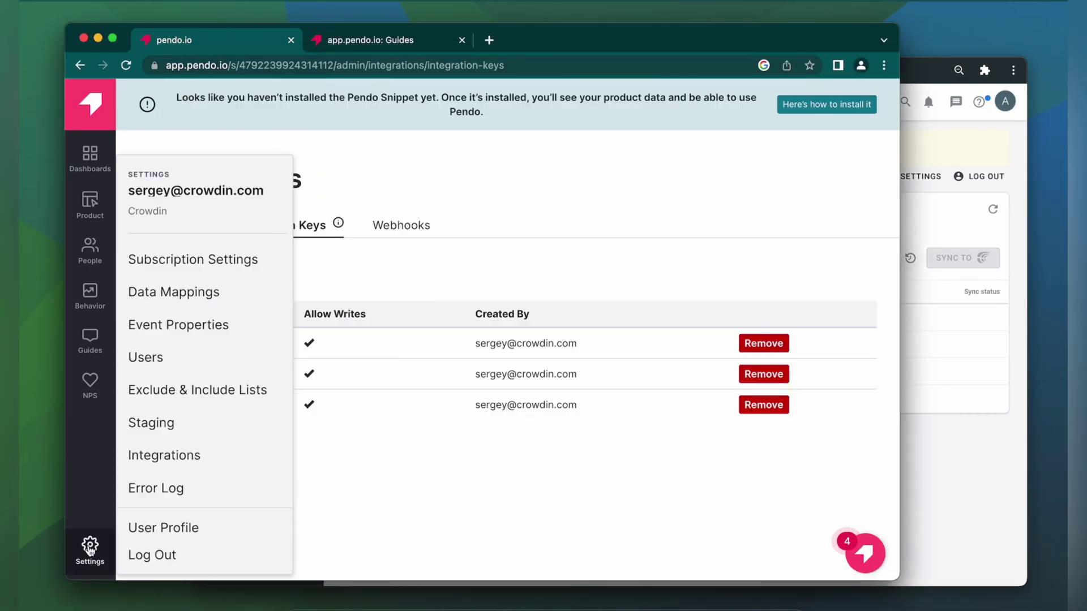
click(202, 264)
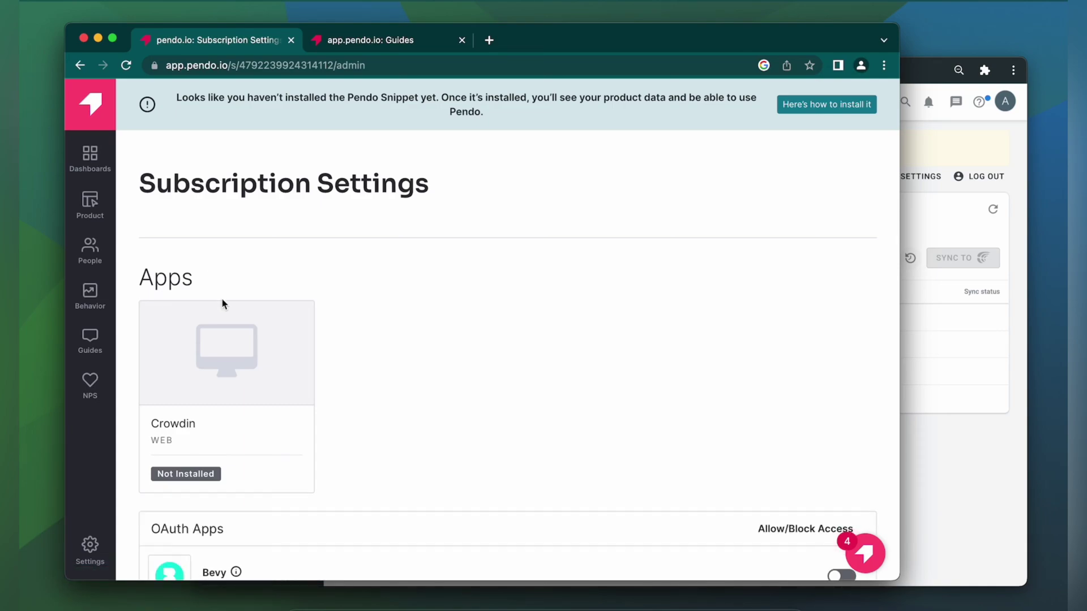
click(219, 356)
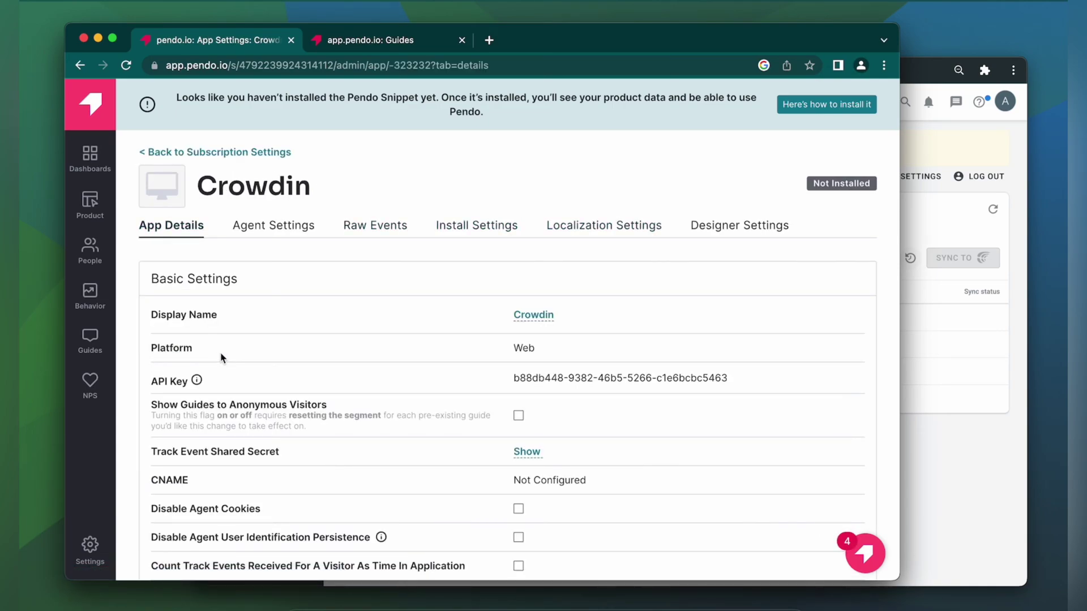
click(615, 227)
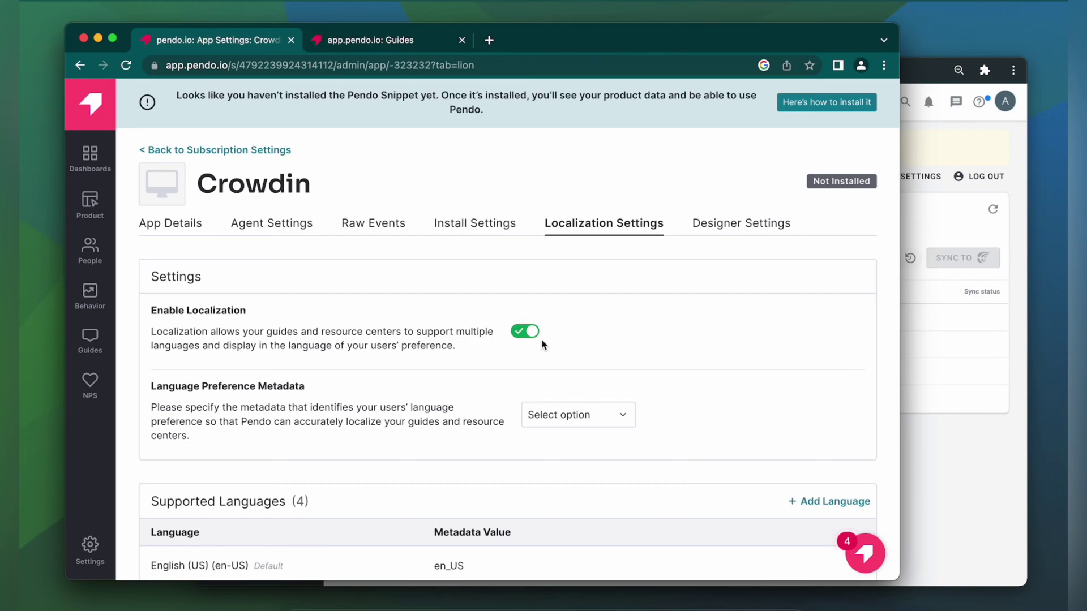
scroll(542, 344, down, 4)
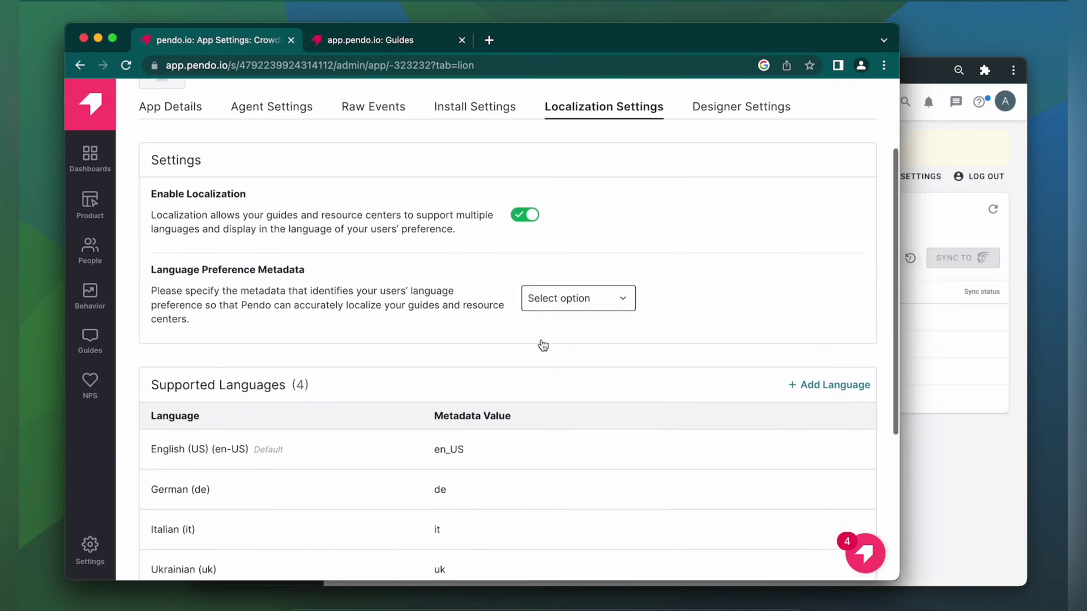
scroll(622, 317, down, 5)
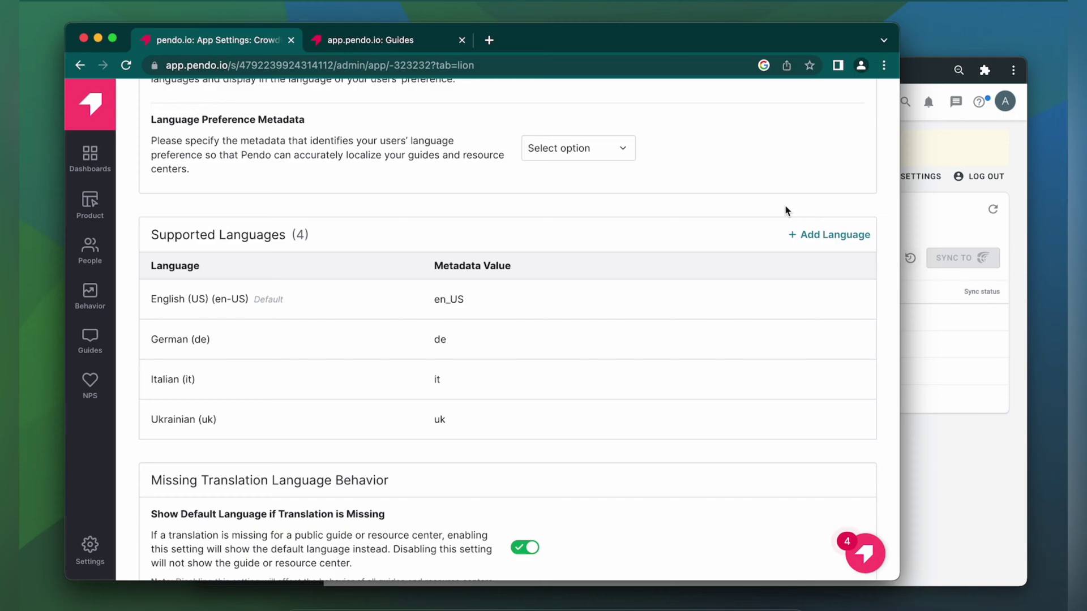
Select 'Guide to translate' and 'Share your feedback guide' and sync them to Crowdin.
click(981, 495)
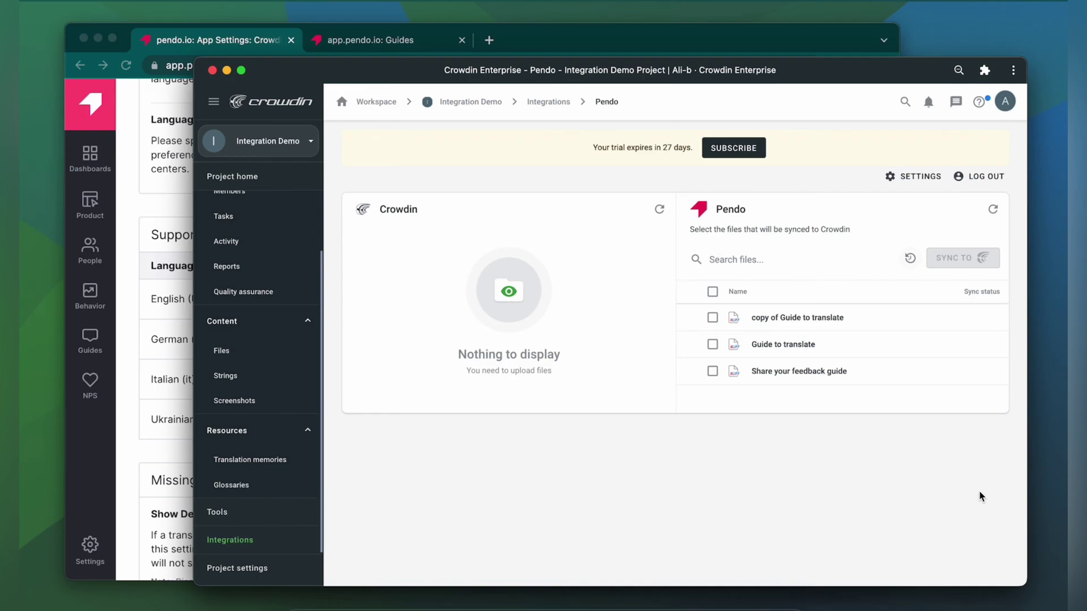
click(712, 346)
click(712, 372)
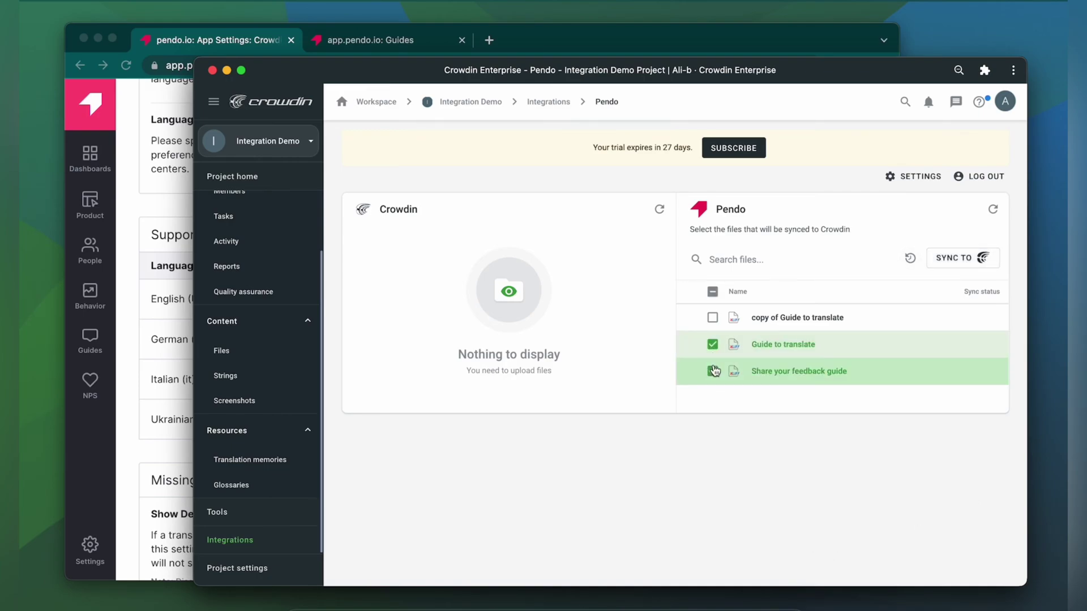
click(962, 259)
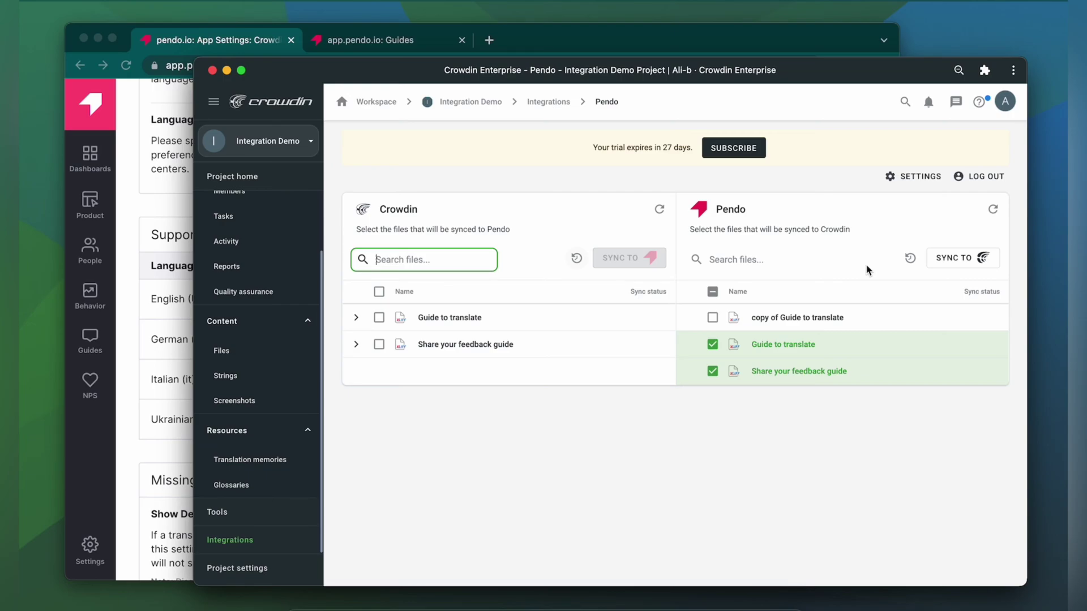
Expand both guides, tick their Italian translation files, and sync them to Pendo.
click(356, 319)
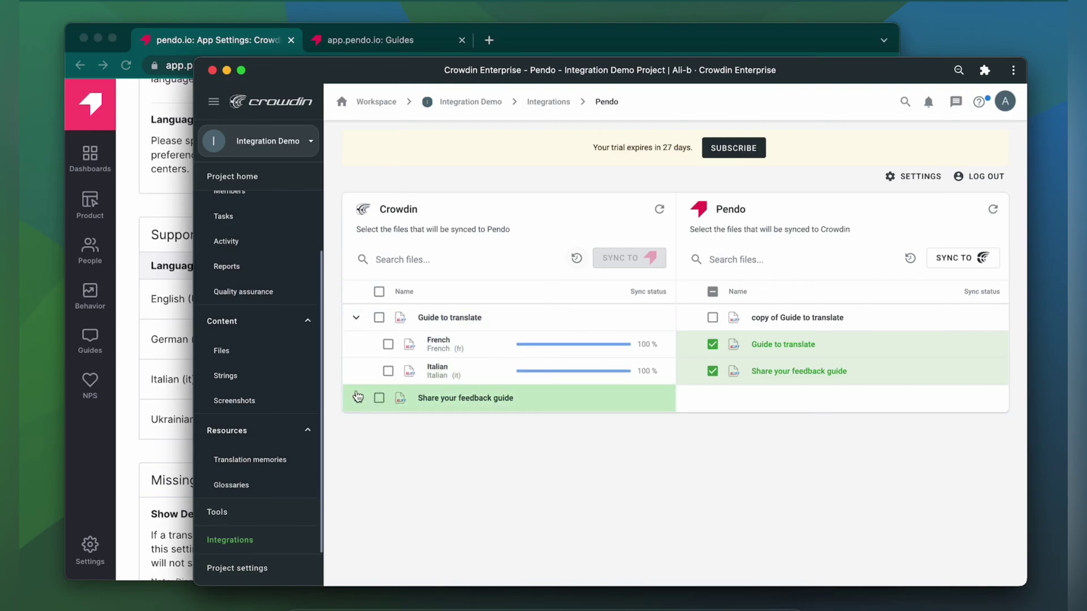
click(356, 398)
click(388, 371)
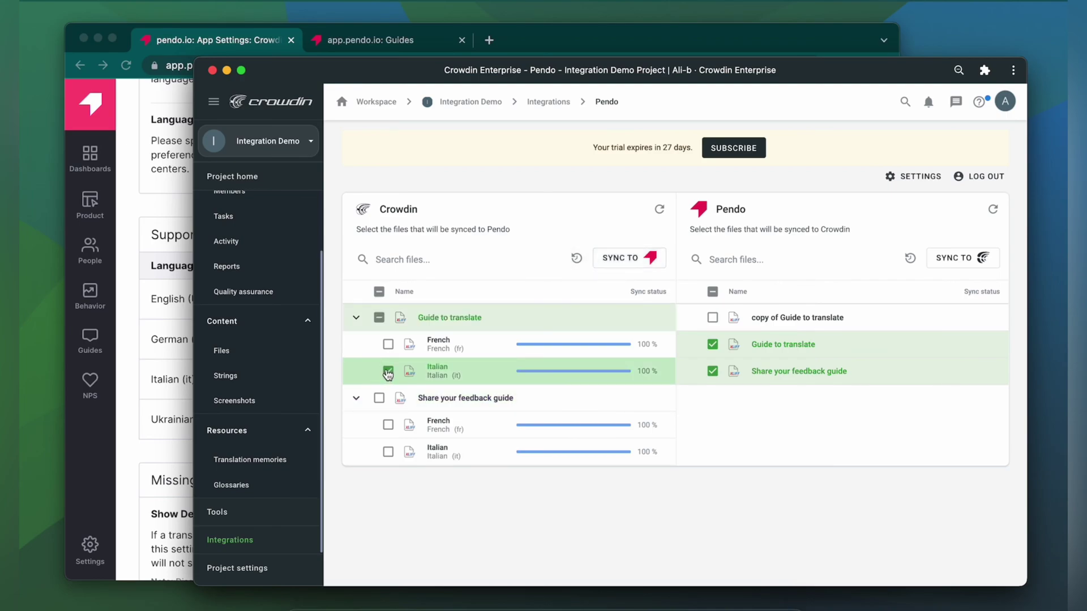
click(388, 452)
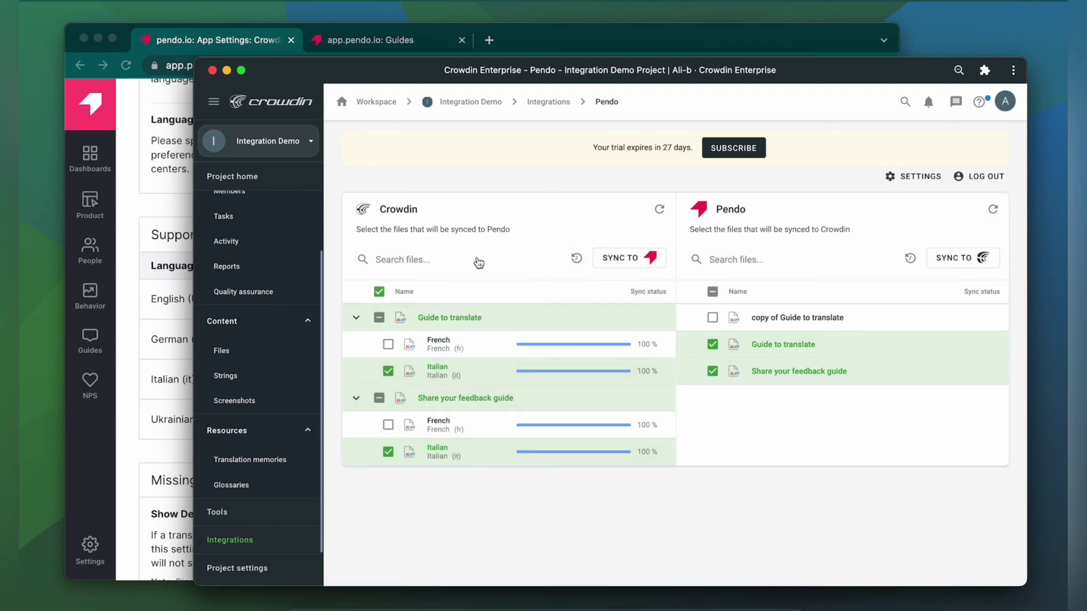
click(619, 258)
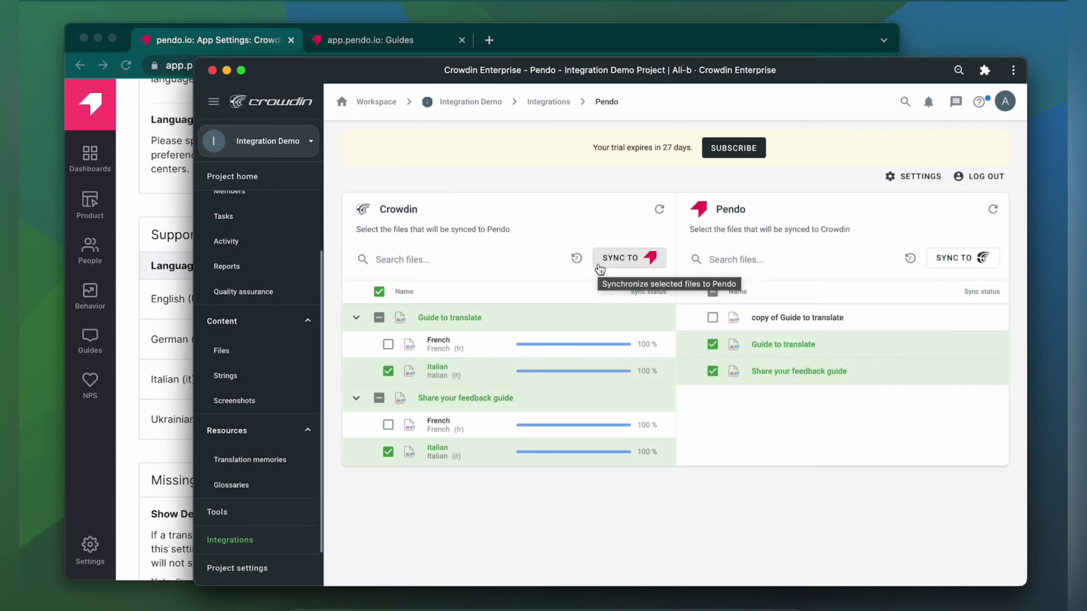
Open 'Guide to translate' from Pendo's Guides list and switch its viewing language to Italian.
click(393, 45)
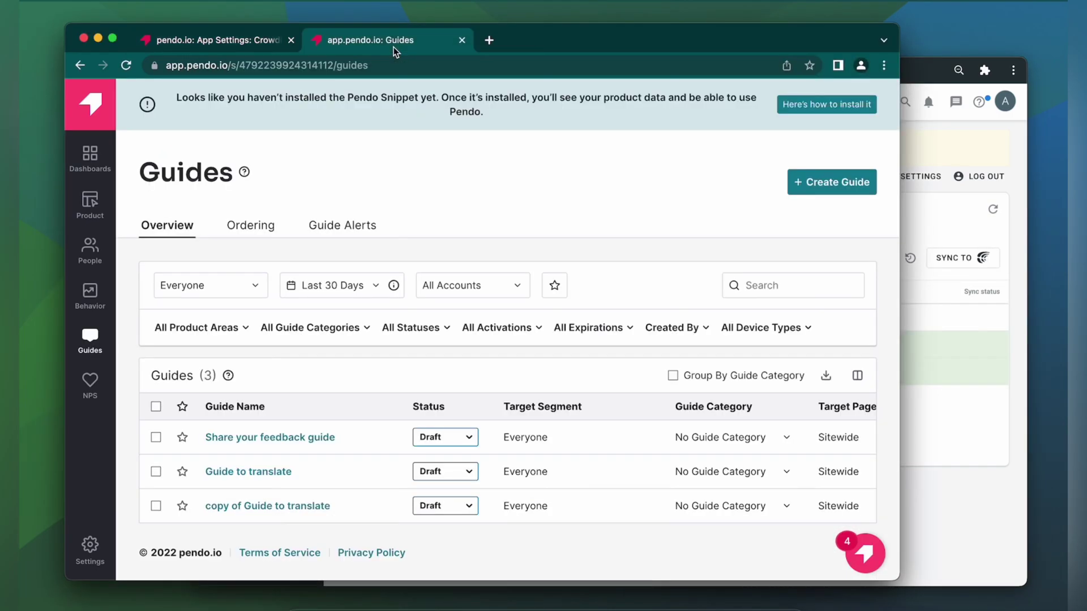
click(263, 472)
click(468, 285)
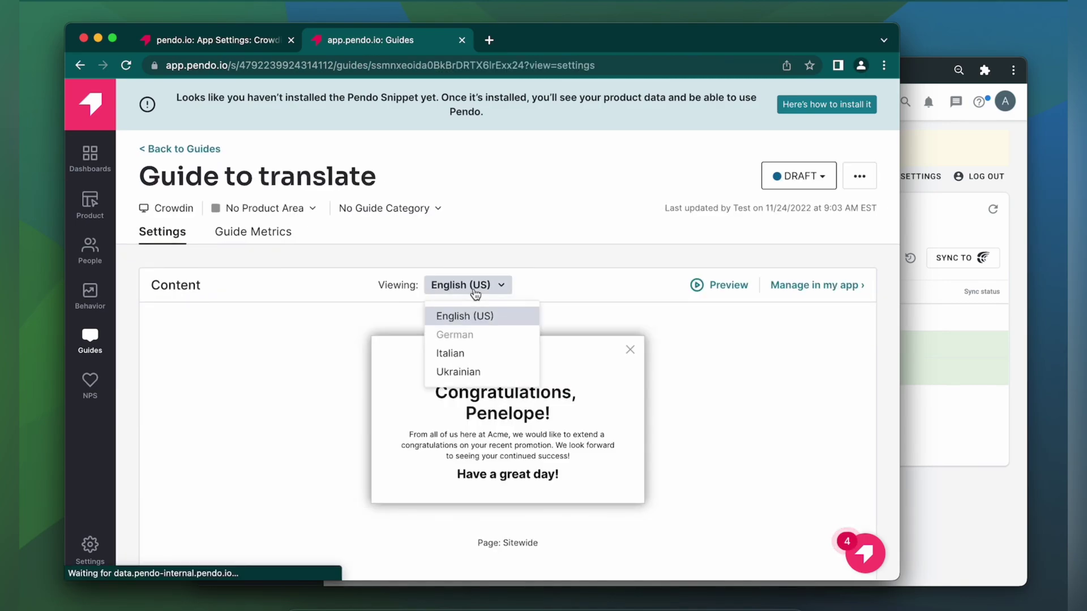
click(456, 352)
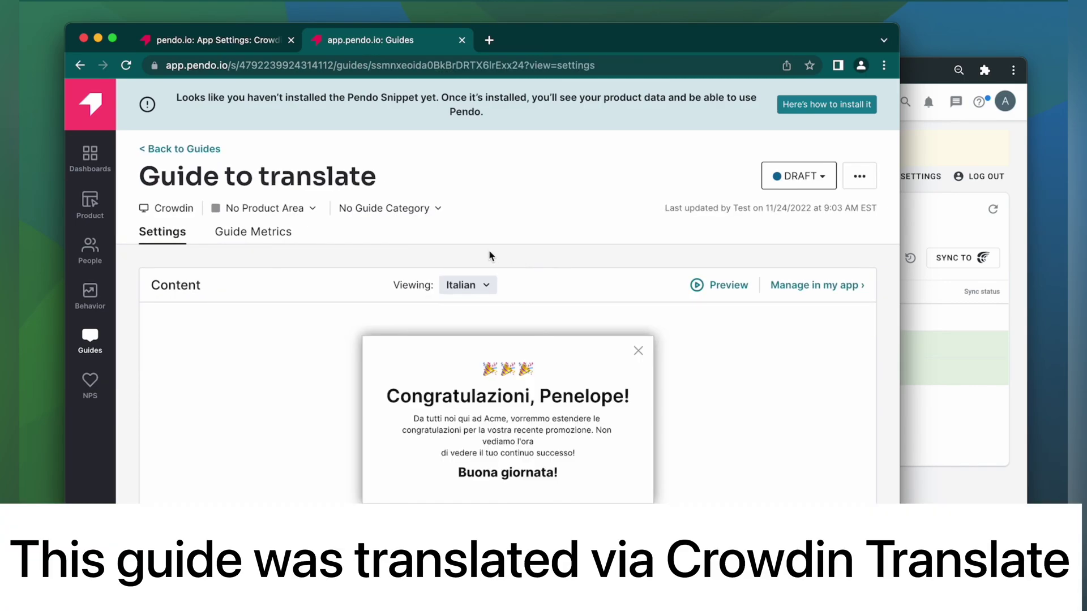